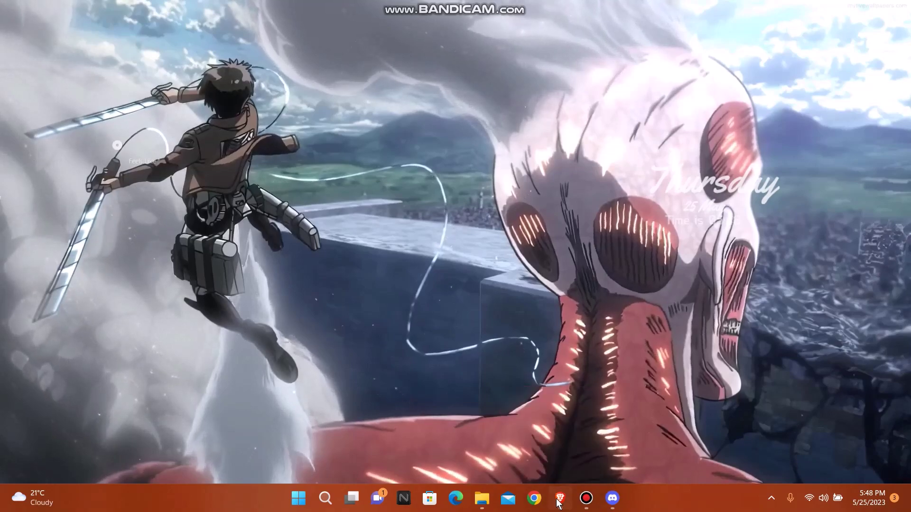
Launch Brave and load classmates.com
{"action": "left_click", "coordinate": [560, 499]}
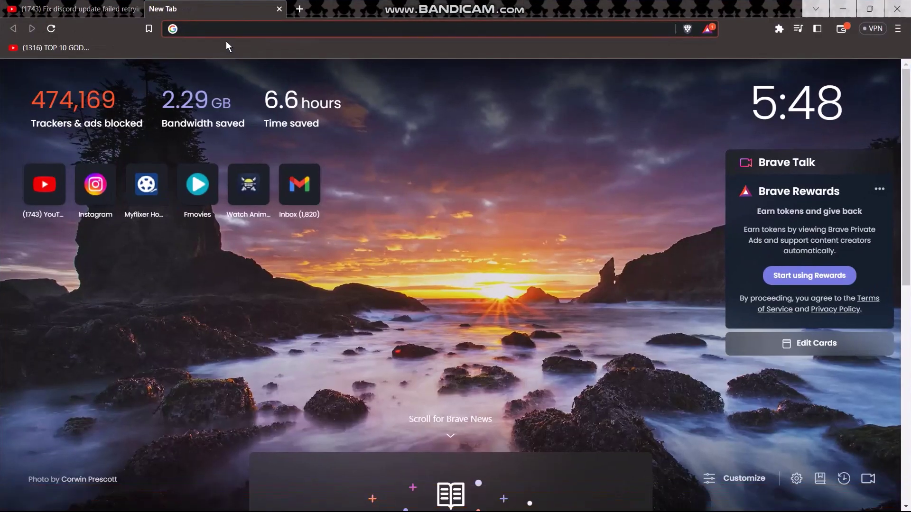
{"action": "type", "text": "classmates.com"}
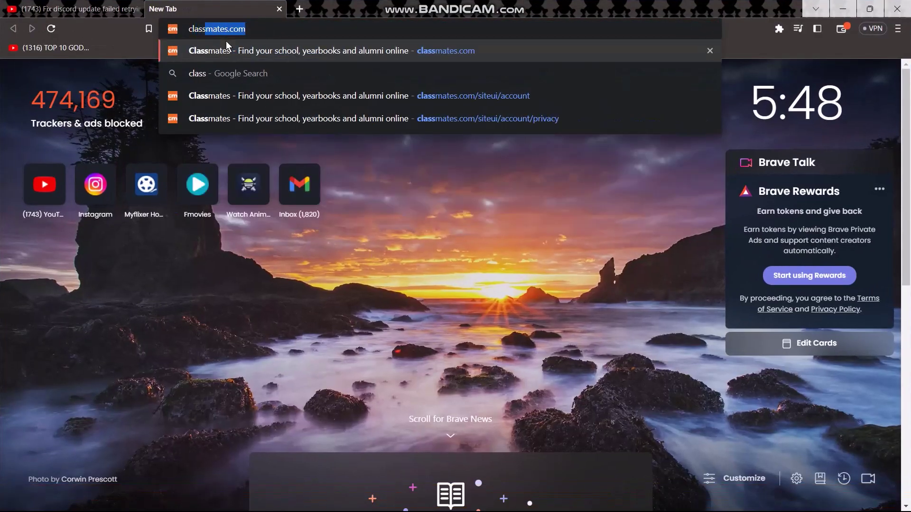
{"action": "key", "text": "Return"}
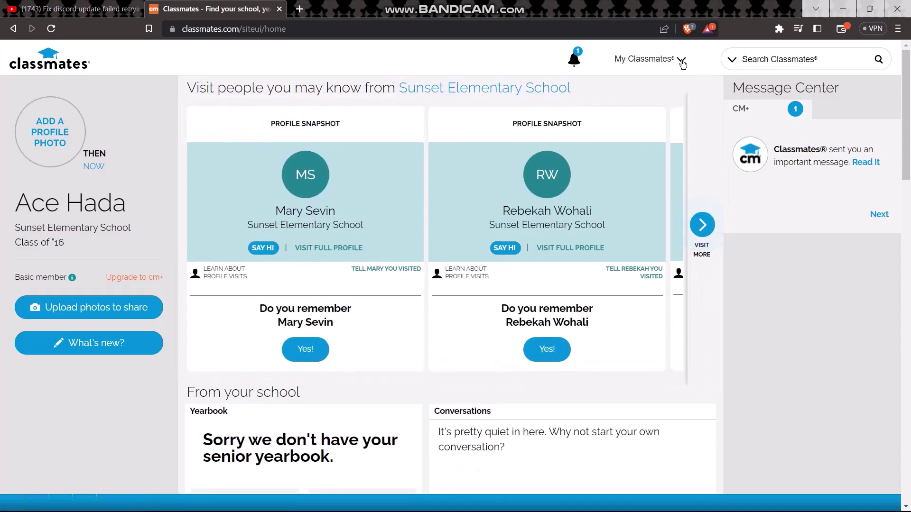
Choose Cancel My Account from the My Classmates menu to reach the cancellation help article
{"action": "left_click", "coordinate": [682, 61]}
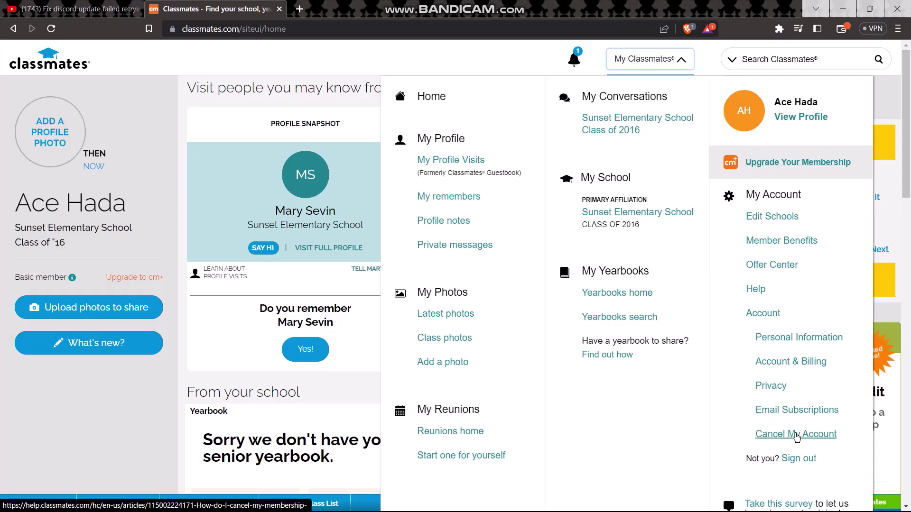
{"action": "left_click", "coordinate": [796, 435]}
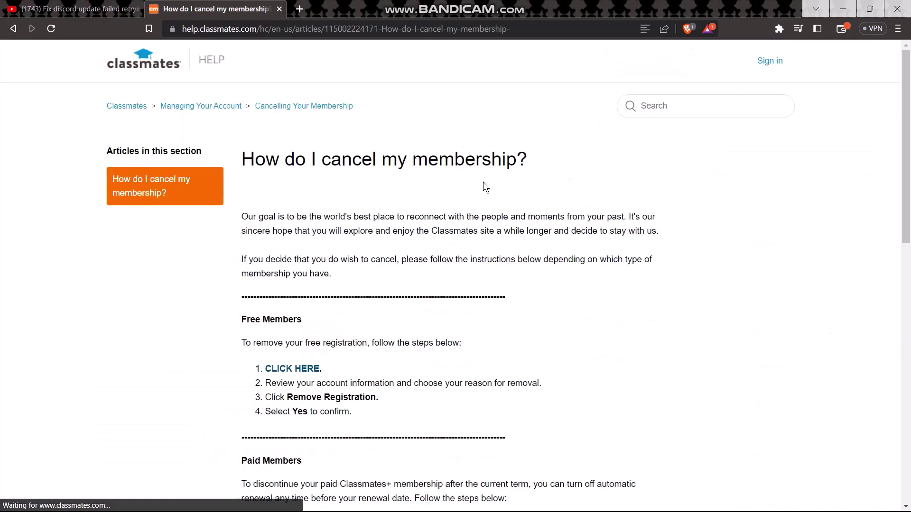
{"action": "scroll", "coordinate": [458, 196], "scroll_direction": "down", "scroll_amount": 1}
{"action": "scroll", "coordinate": [425, 209], "scroll_direction": "up", "scroll_amount": 1}
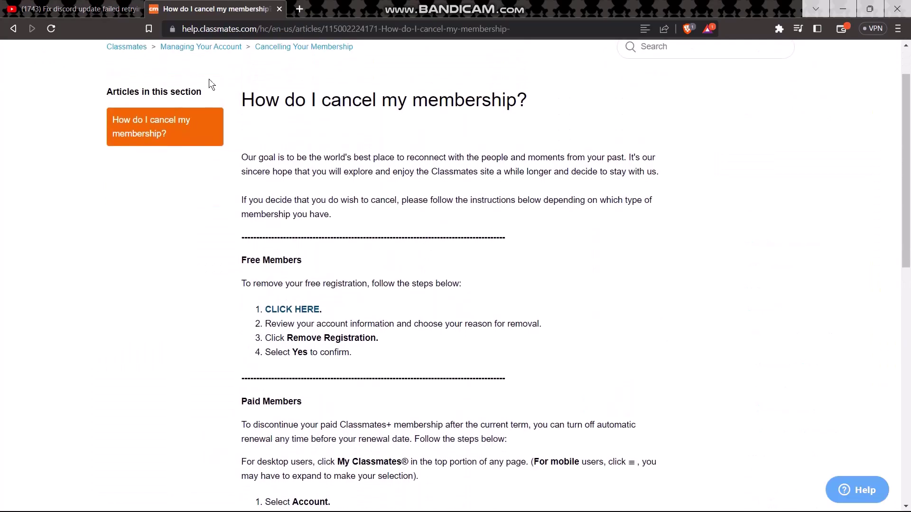
{"action": "scroll", "coordinate": [311, 170], "scroll_direction": "down", "scroll_amount": 1}
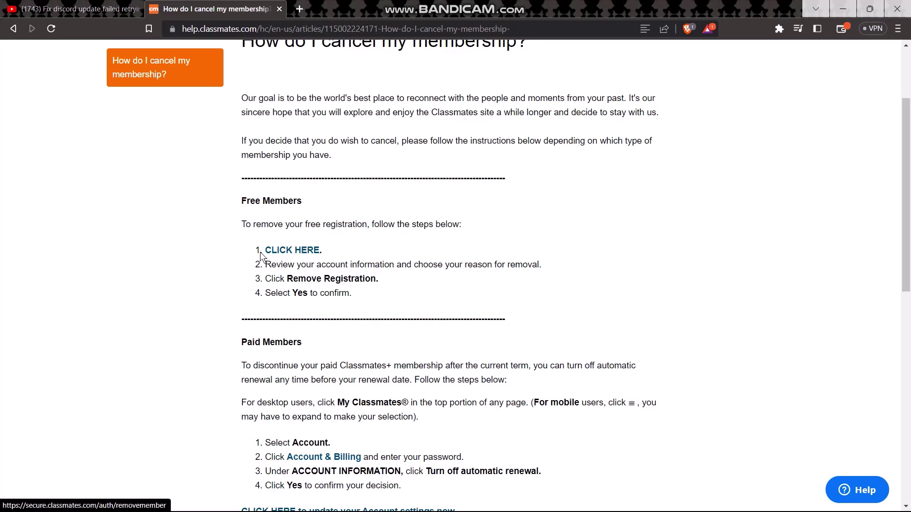
Follow the Free Members 'CLICK HERE' link to the registration removal page
{"action": "left_click", "coordinate": [289, 254]}
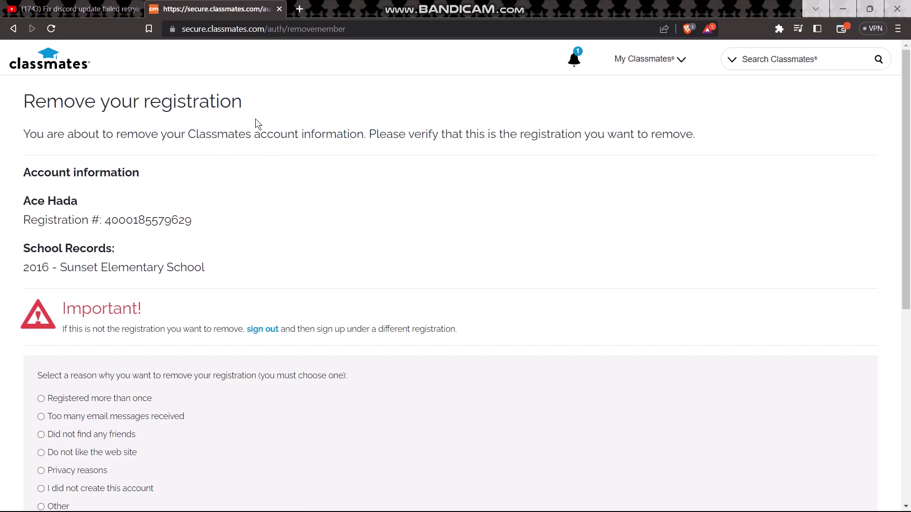
{"action": "scroll", "coordinate": [255, 119], "scroll_direction": "down", "scroll_amount": 2}
{"action": "scroll", "coordinate": [259, 124], "scroll_direction": "down", "scroll_amount": 1}
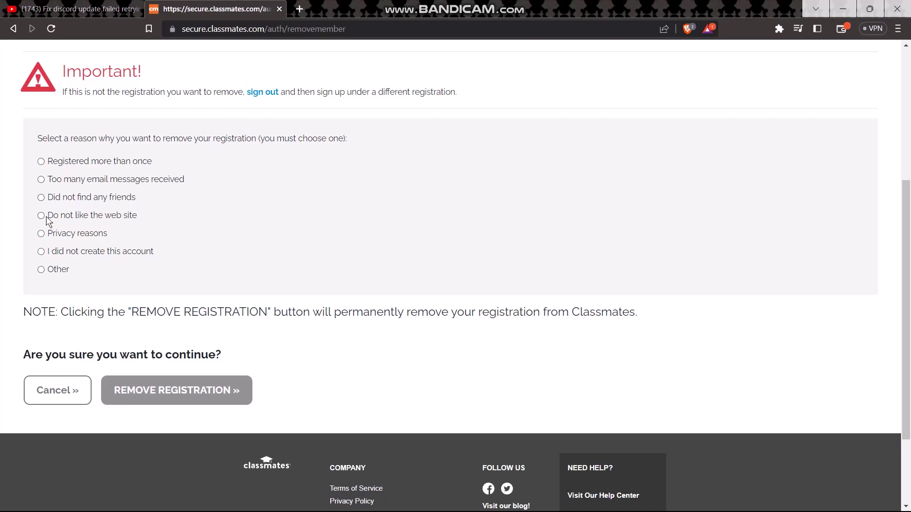
Pick 'Did not find any friends' as the reason and request registration removal
{"action": "left_click", "coordinate": [42, 199]}
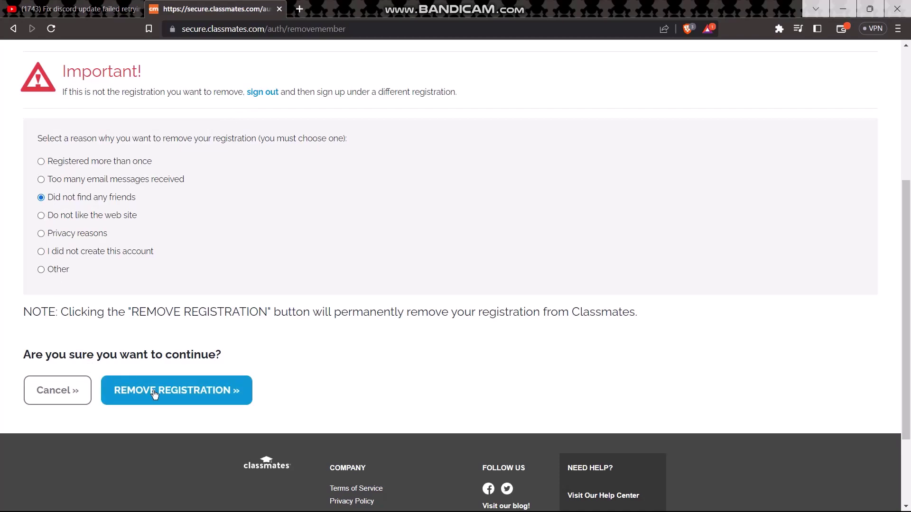
{"action": "left_click", "coordinate": [187, 390]}
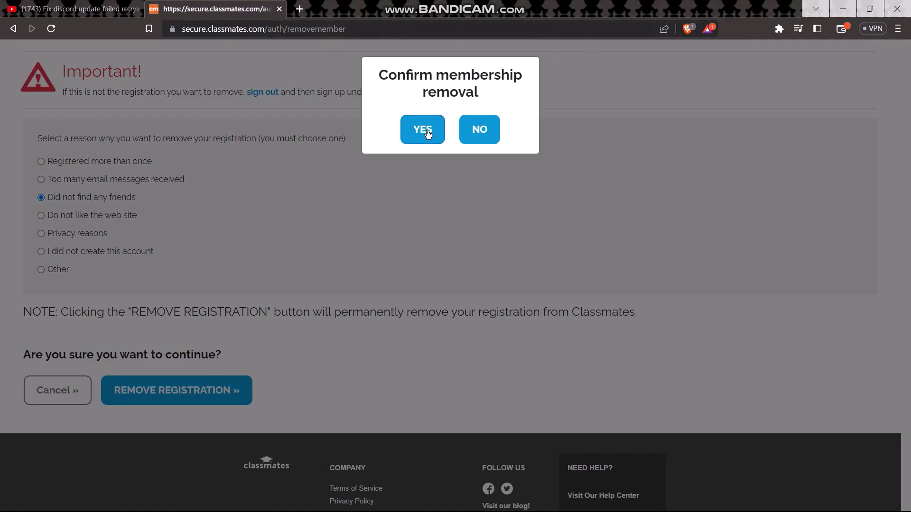
Answer YES in the Confirm membership removal dialog
{"action": "left_click", "coordinate": [428, 135]}
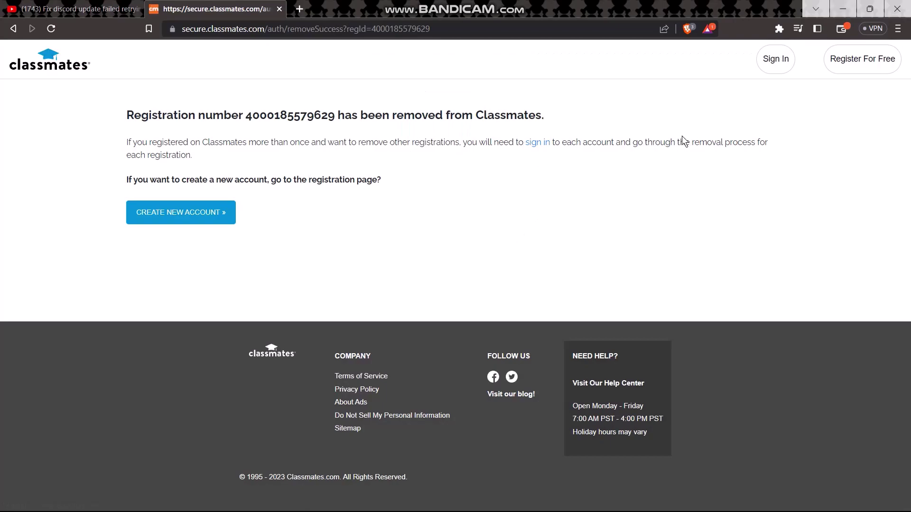
Minimize the Brave window to show the Windows desktop
{"action": "left_click", "coordinate": [839, 7]}
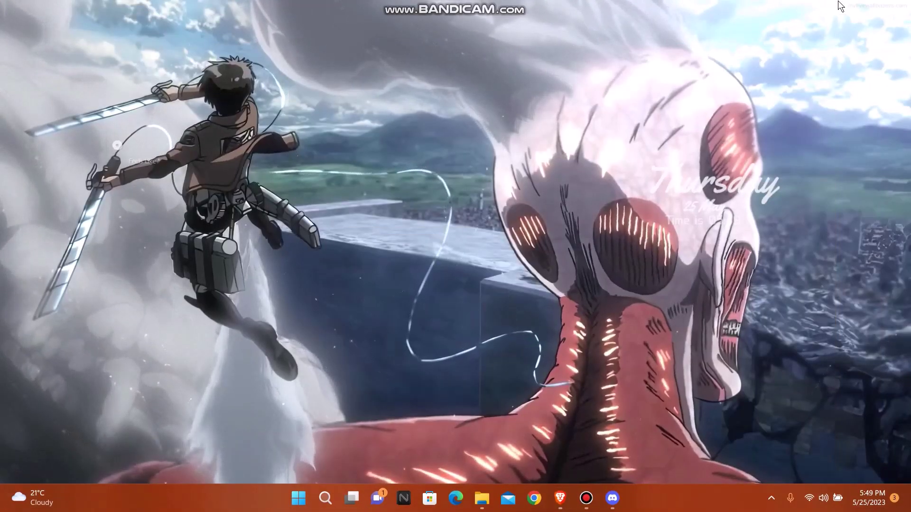